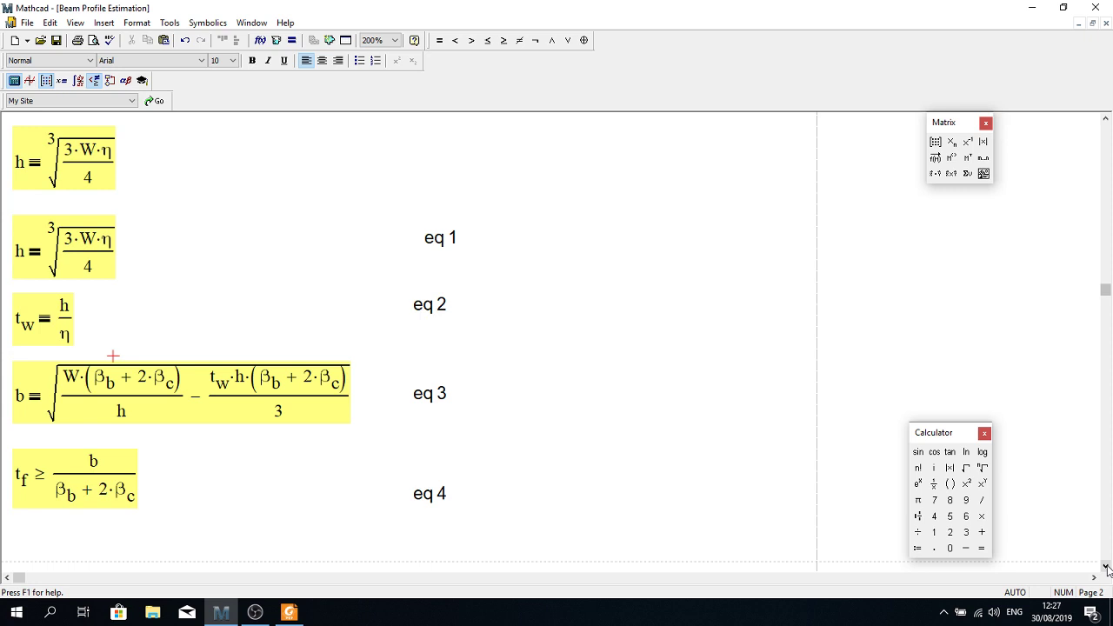
Scroll below the equations to show the S.F.D and B.M.D diagrams with 40 kN, 160 kN and 160 kN·m
drag(1106, 567, 1107, 567)
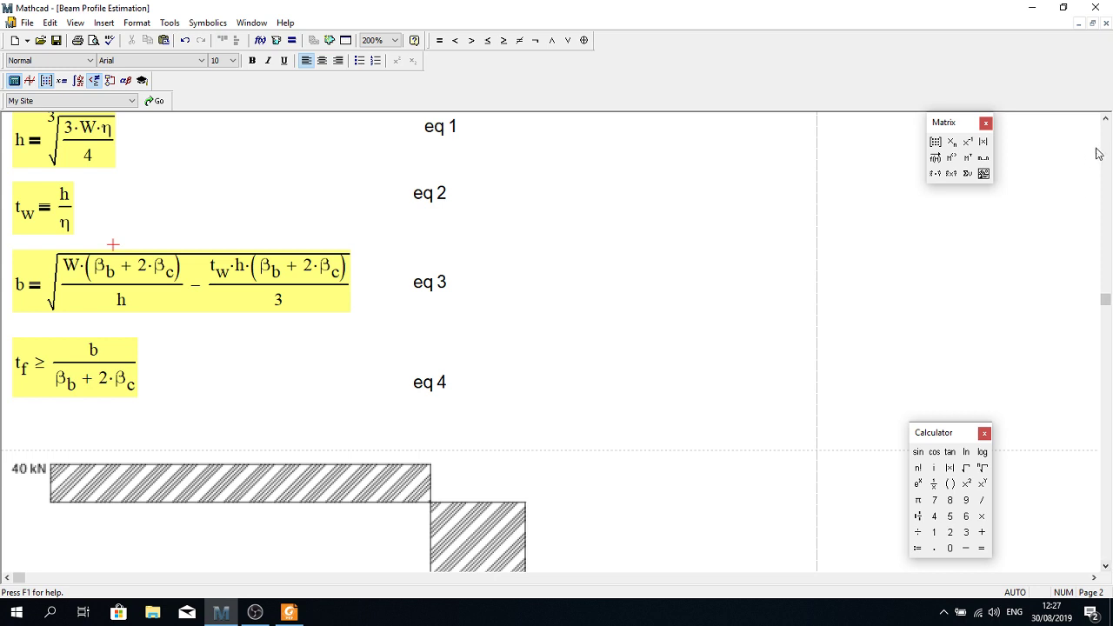
drag(1107, 118, 1107, 118)
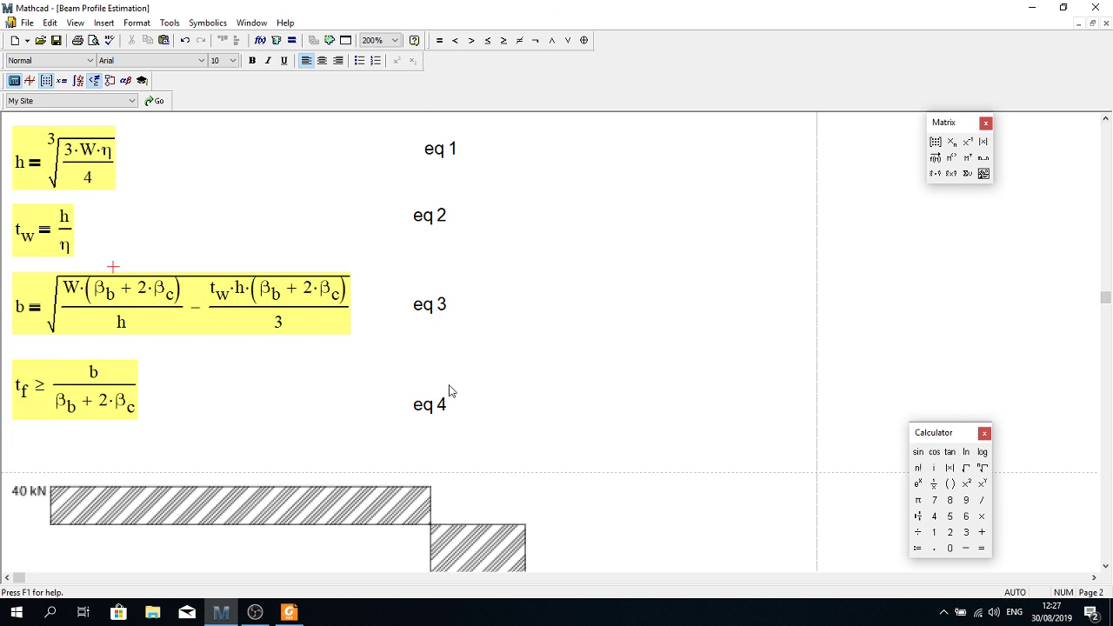
click(1107, 566)
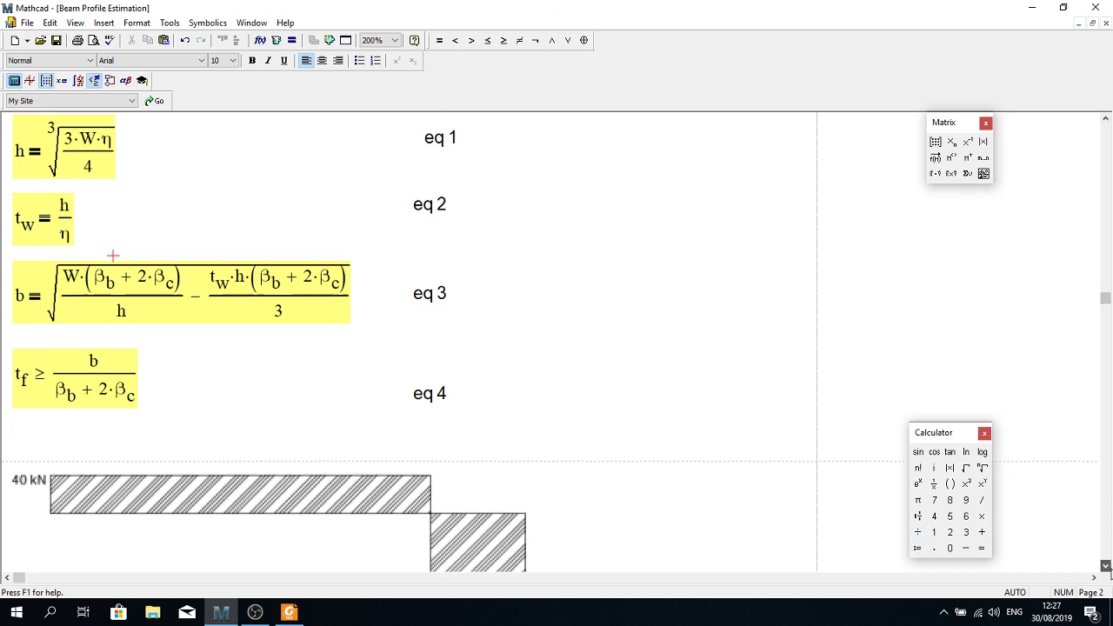
click(1106, 567)
click(1106, 566)
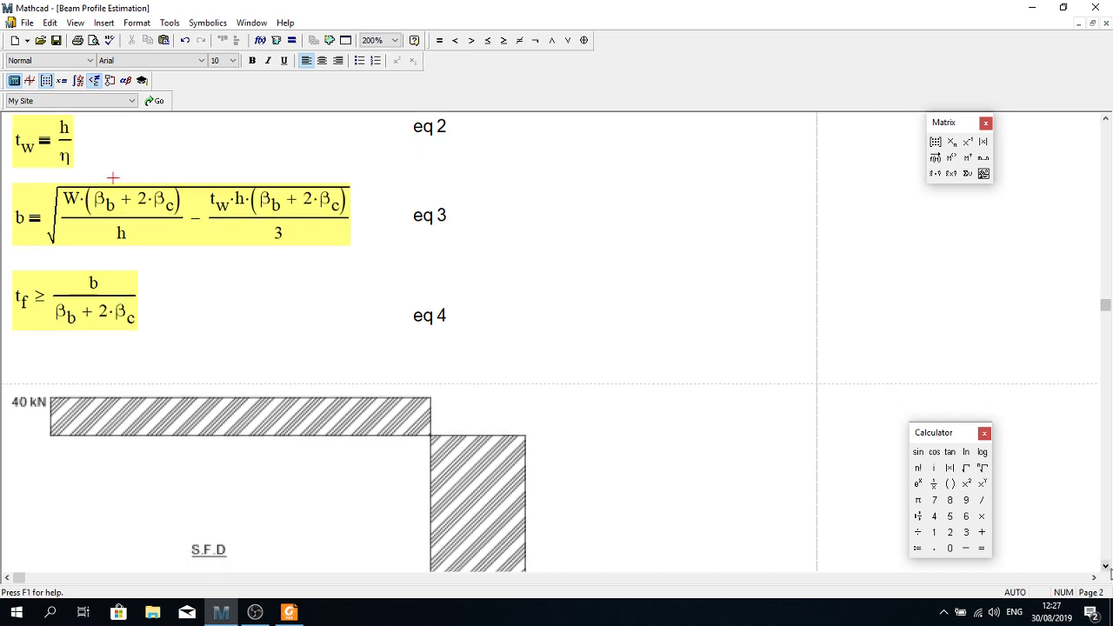
drag(1106, 566, 1106, 566)
click(1106, 566)
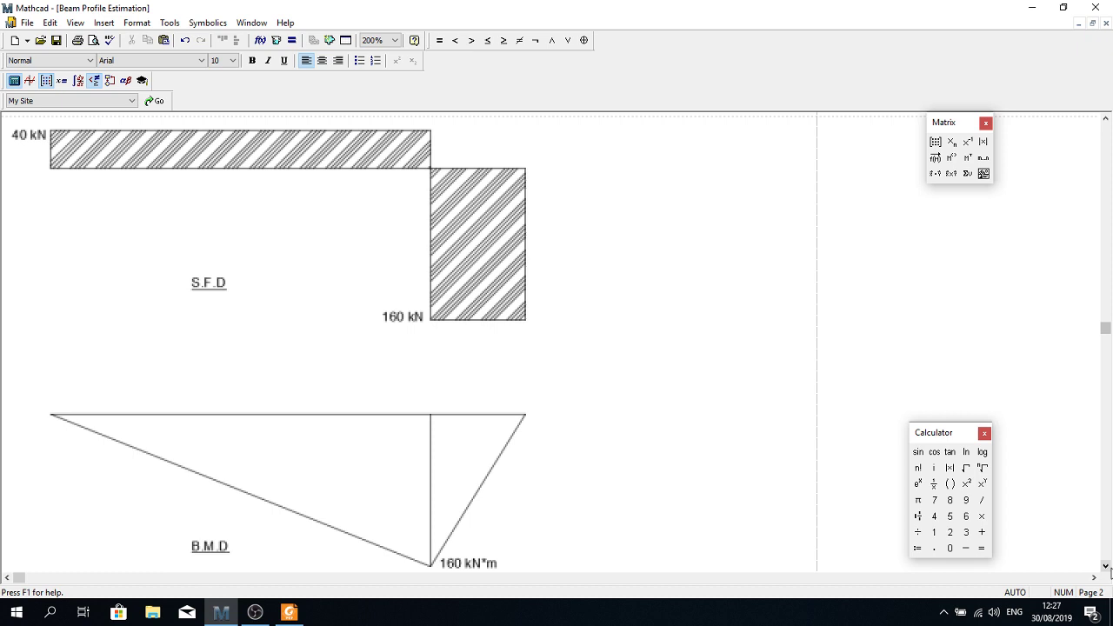
Scroll past the B.M.D to the M_ed = 160 kN·m, f_y = 355 N/mm² and W = 4.507×10^5 mm³ results
click(1105, 566)
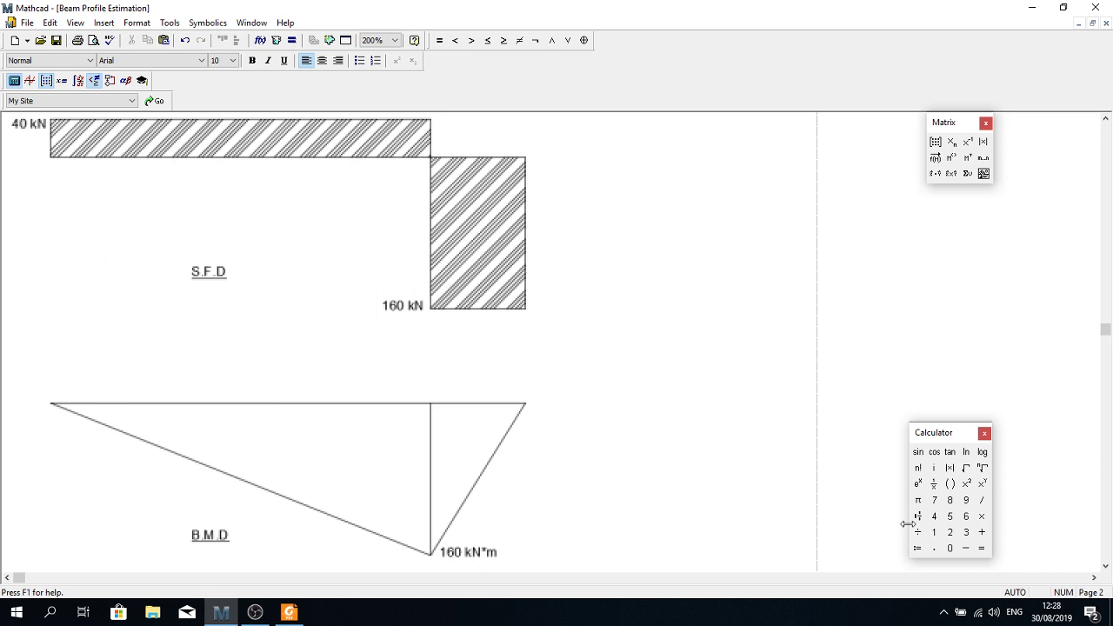
drag(1105, 566, 1107, 569)
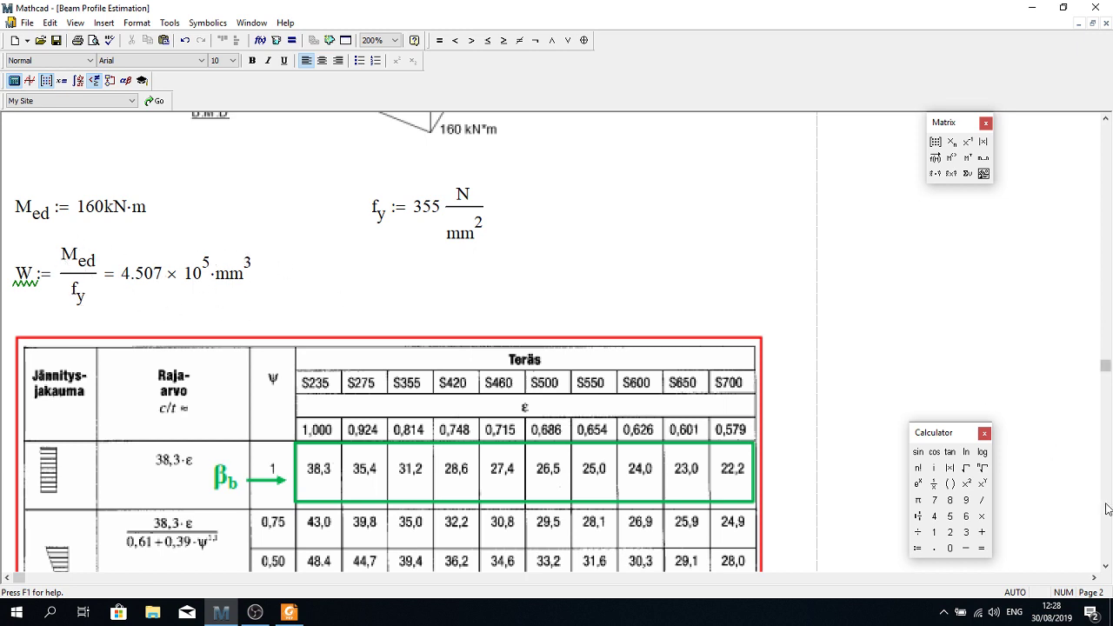
Scroll through the slenderness table to the β_b (38,3·ε), η (ψ = −1) and β_c (14·ε) rows
click(1105, 565)
click(1106, 566)
click(1105, 565)
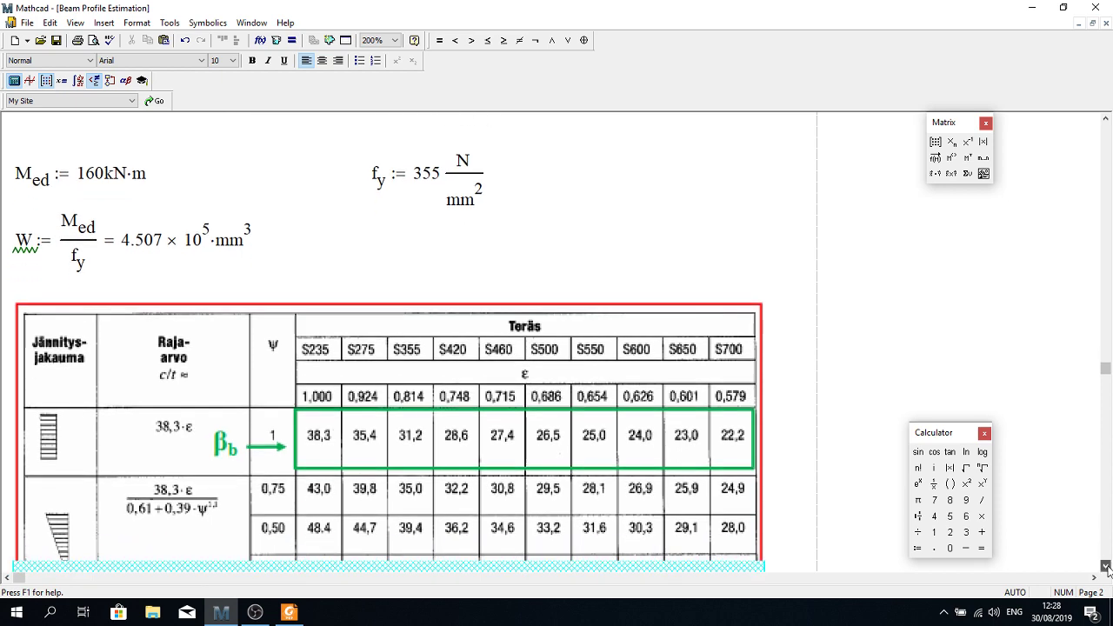
click(1105, 566)
click(1105, 566)
click(1105, 566)
click(1105, 565)
click(1105, 565)
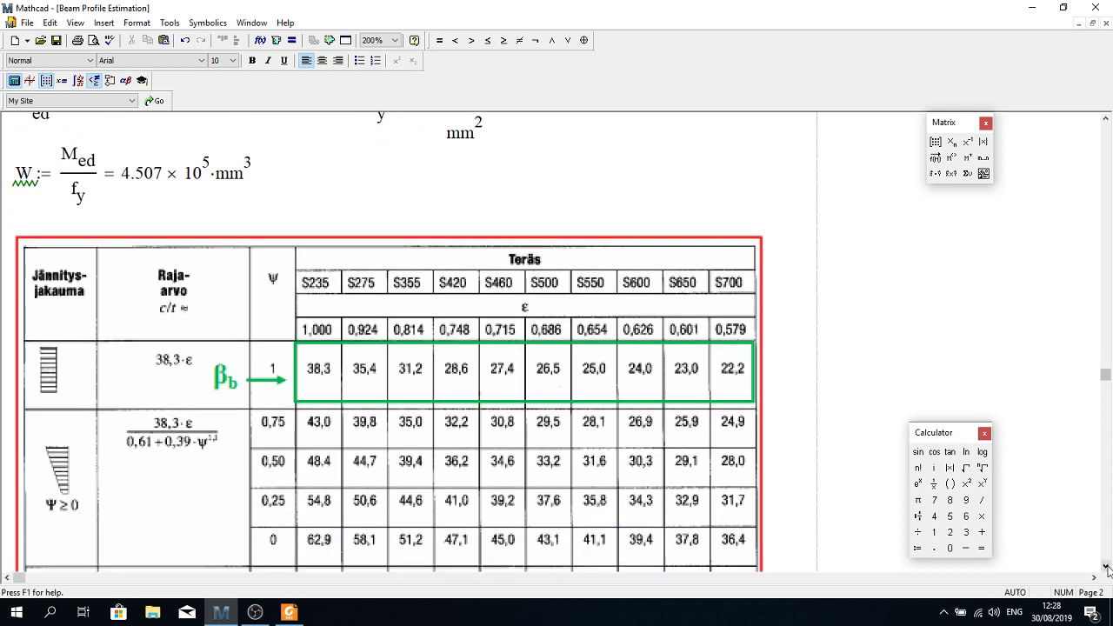
click(1105, 565)
click(1105, 565)
click(1105, 565)
click(1105, 565)
click(1105, 565)
click(1106, 565)
click(1106, 565)
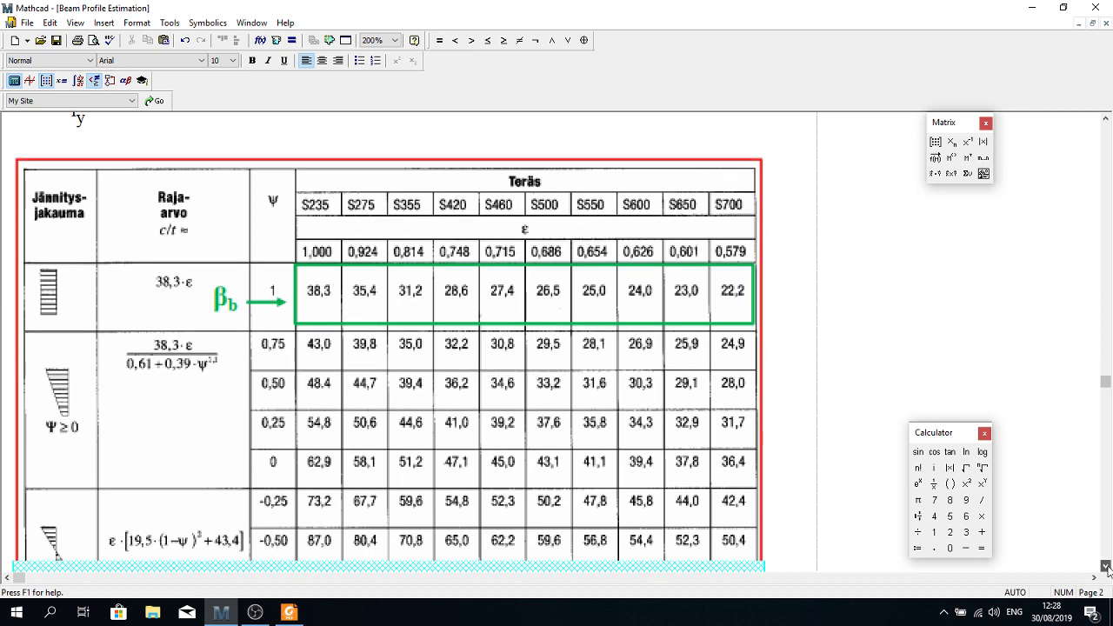
click(1105, 565)
click(1105, 565)
click(1105, 566)
click(1105, 565)
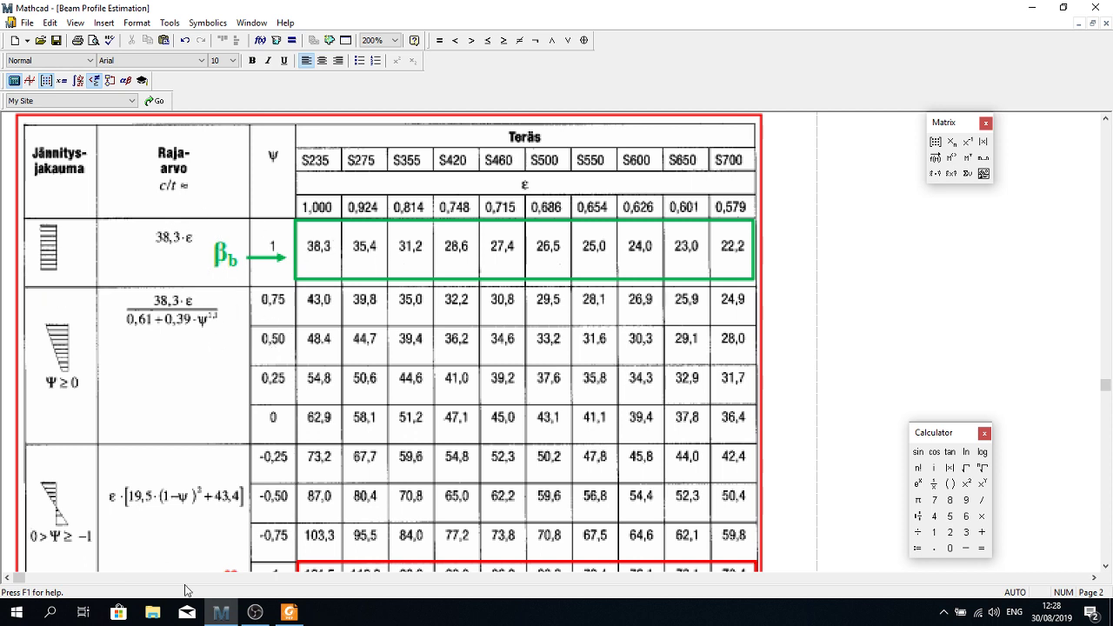
click(1104, 567)
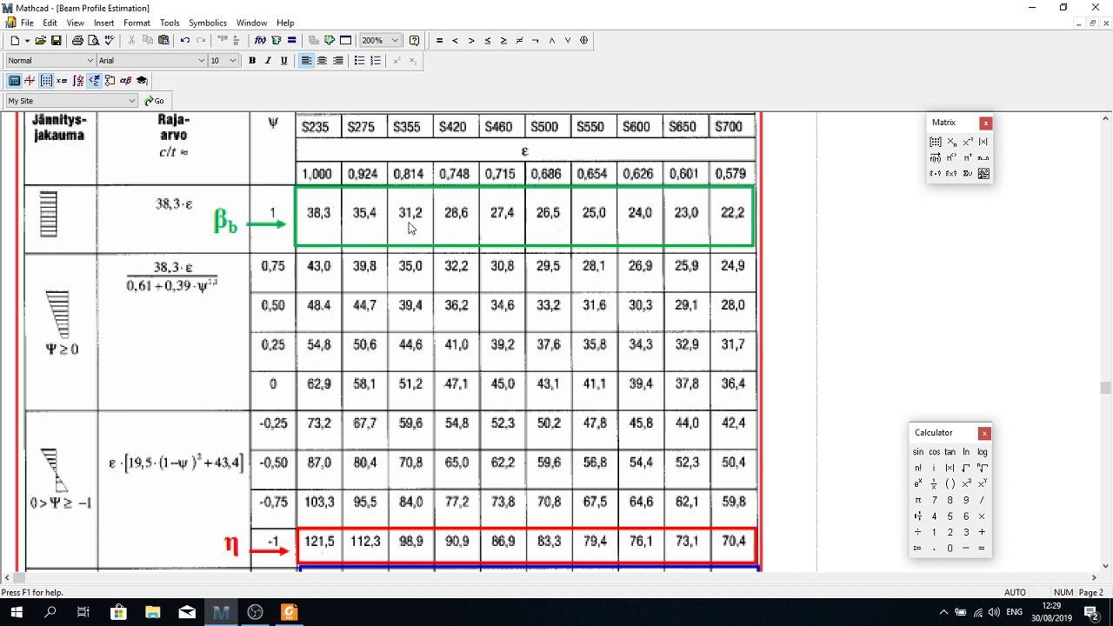
click(1105, 566)
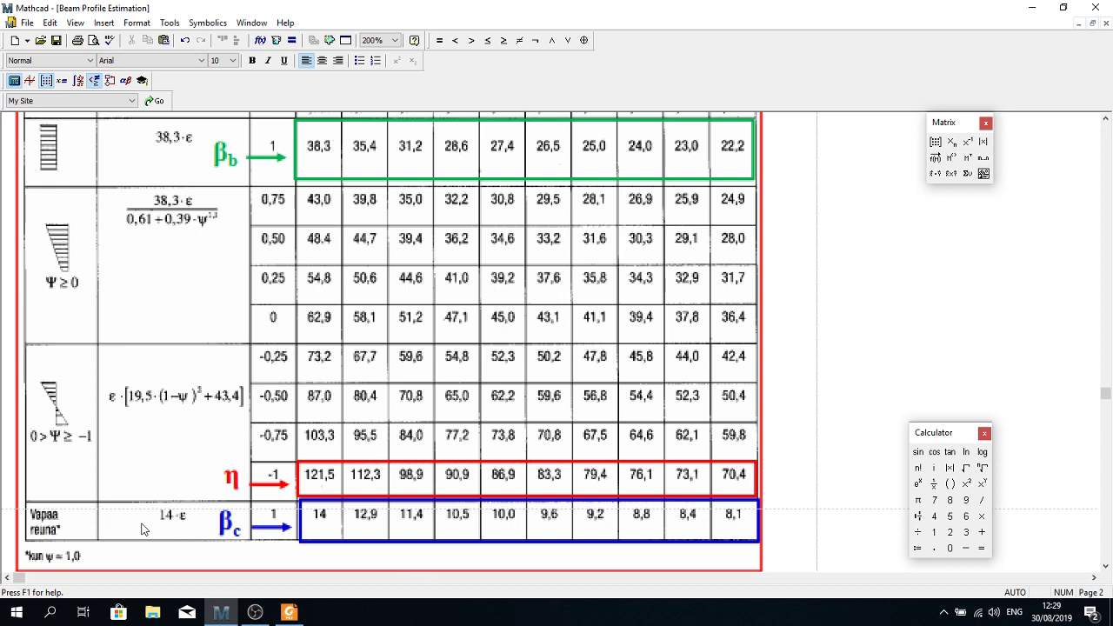
Scroll to the results h 322.144 mm, t_w 3.257 mm, b 180.938 mm, t_f 5.799 mm, and click blank space beside them
click(1105, 566)
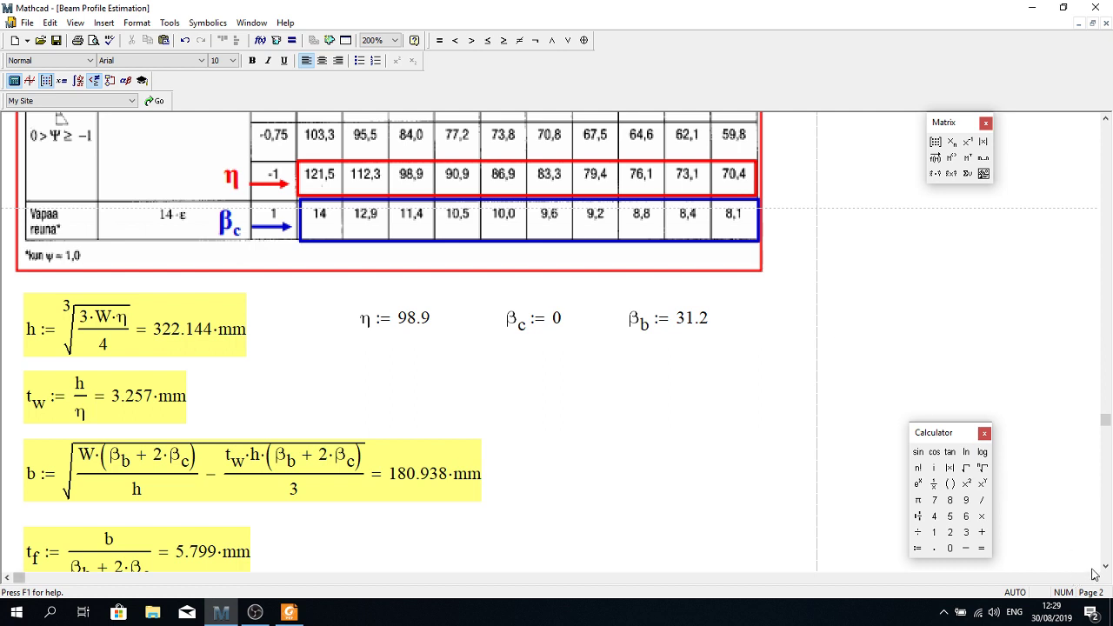
drag(1106, 567, 1106, 567)
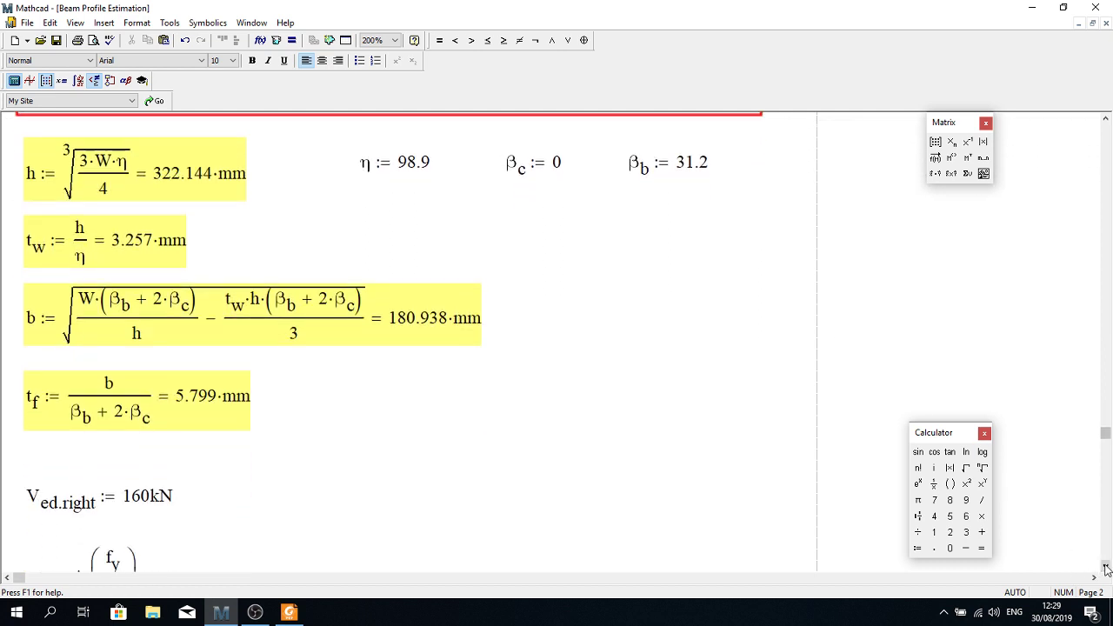
click(525, 257)
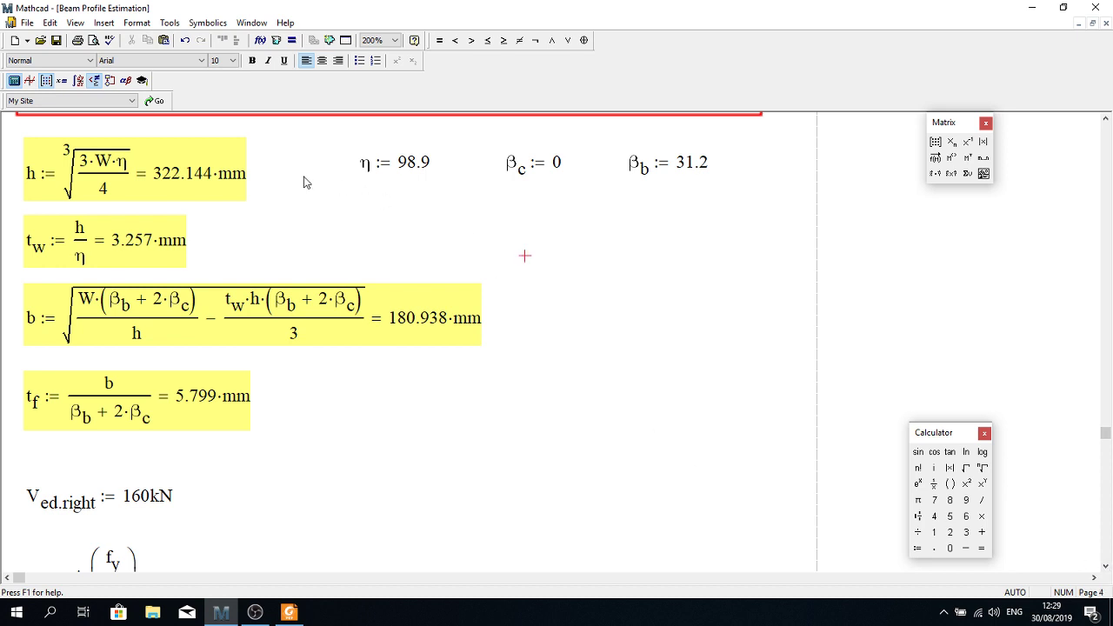